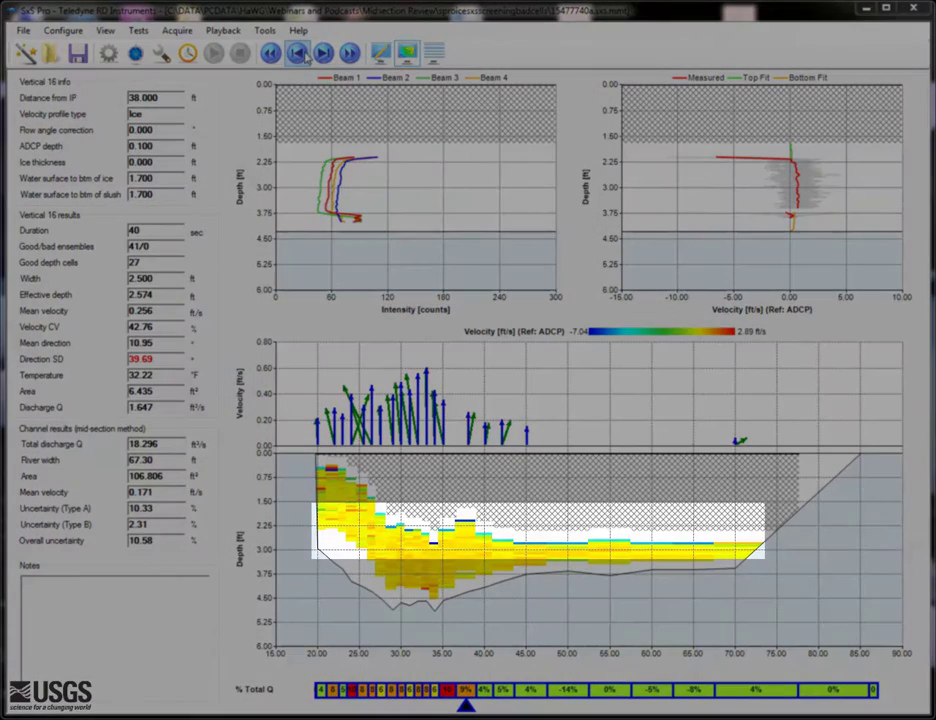
Step back six verticals from Vertical 16 to show Vertical 10 at 30 ft.
click(305, 57)
click(305, 57)
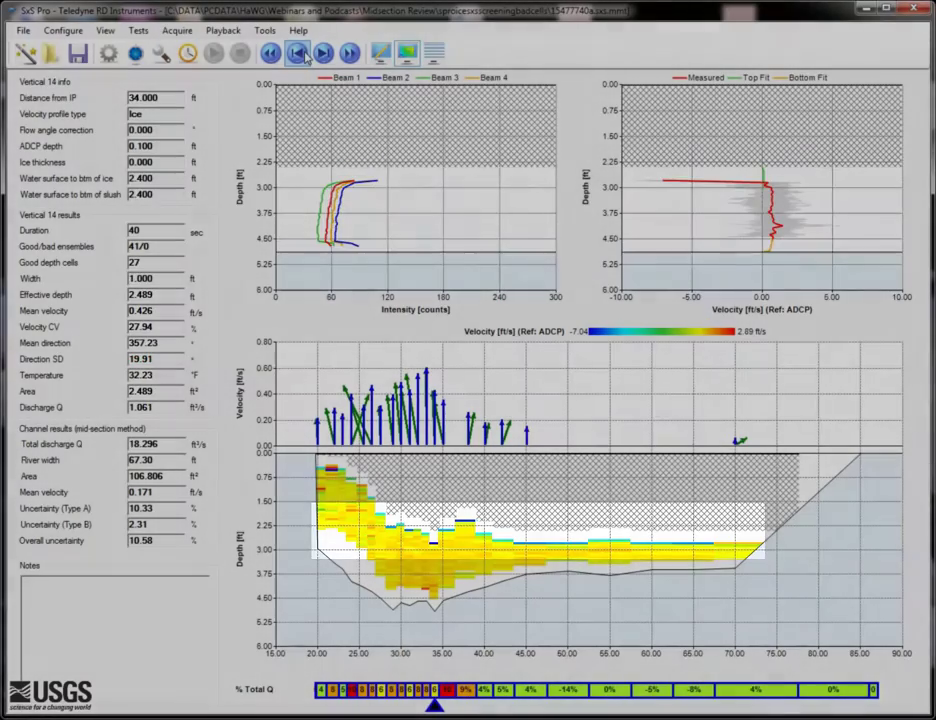
click(305, 57)
click(305, 57)
click(305, 57)
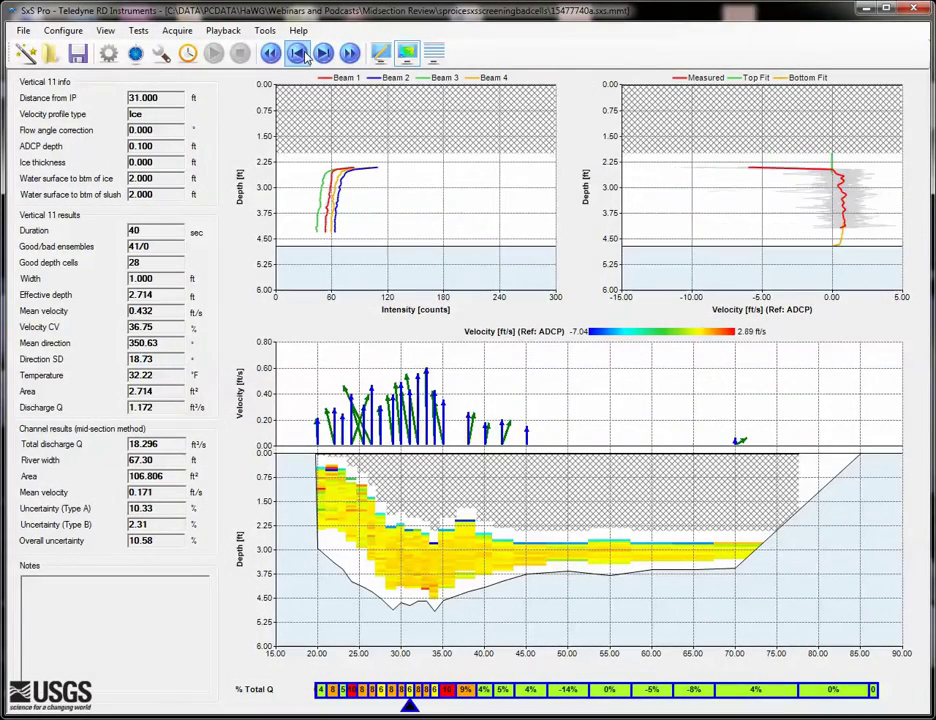
click(306, 57)
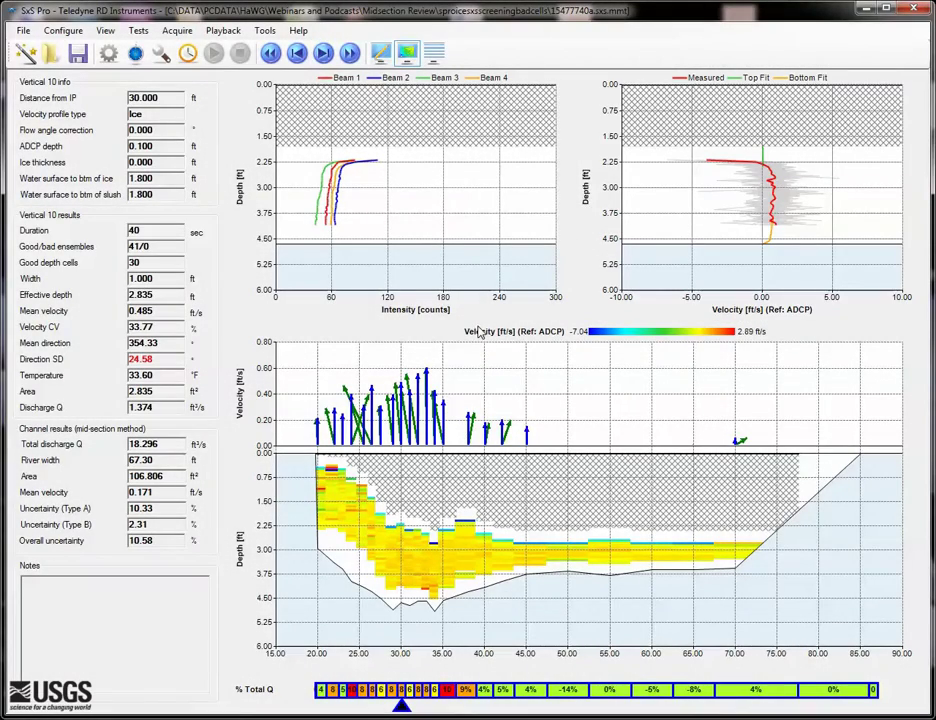
Show error velocity in the contour and check the vertical's 1.969 ft/s error-velocity threshold.
right_click(464, 542)
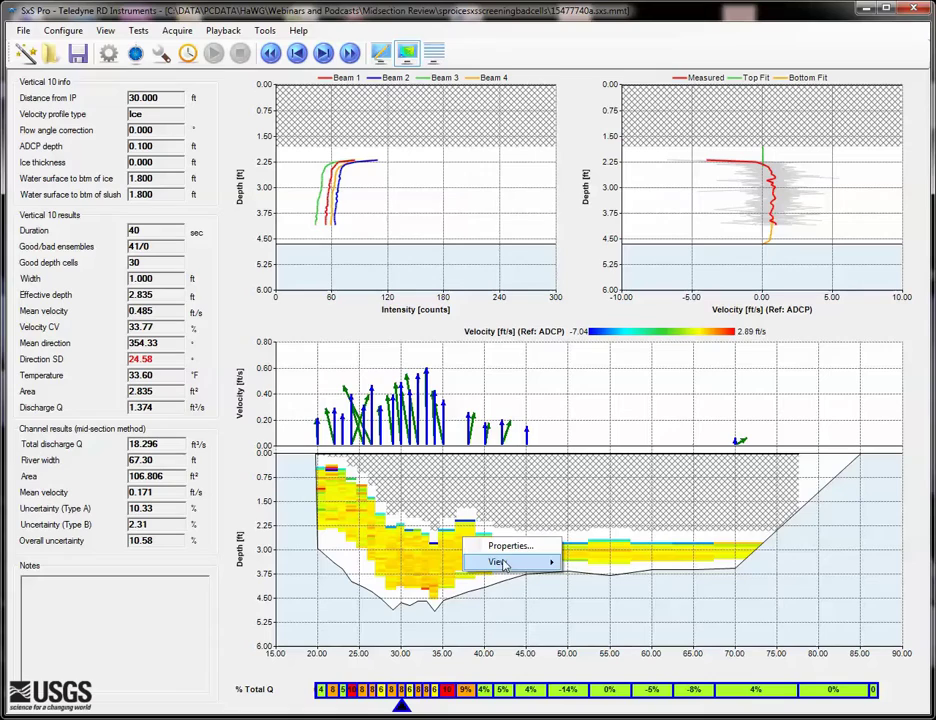
mouse_move(542, 562)
click(604, 580)
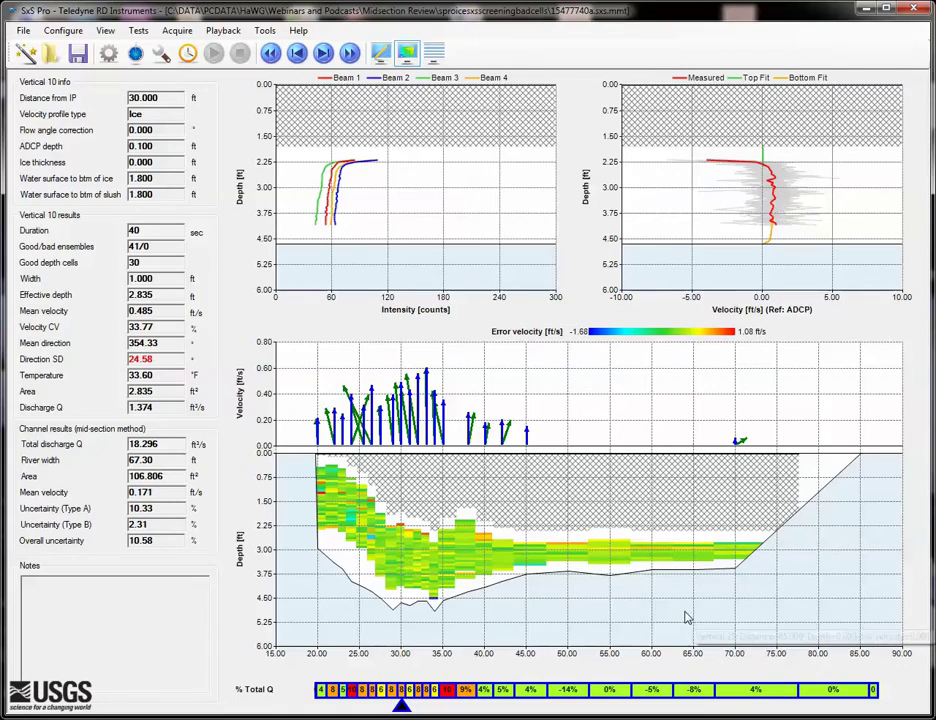
double_click(466, 556)
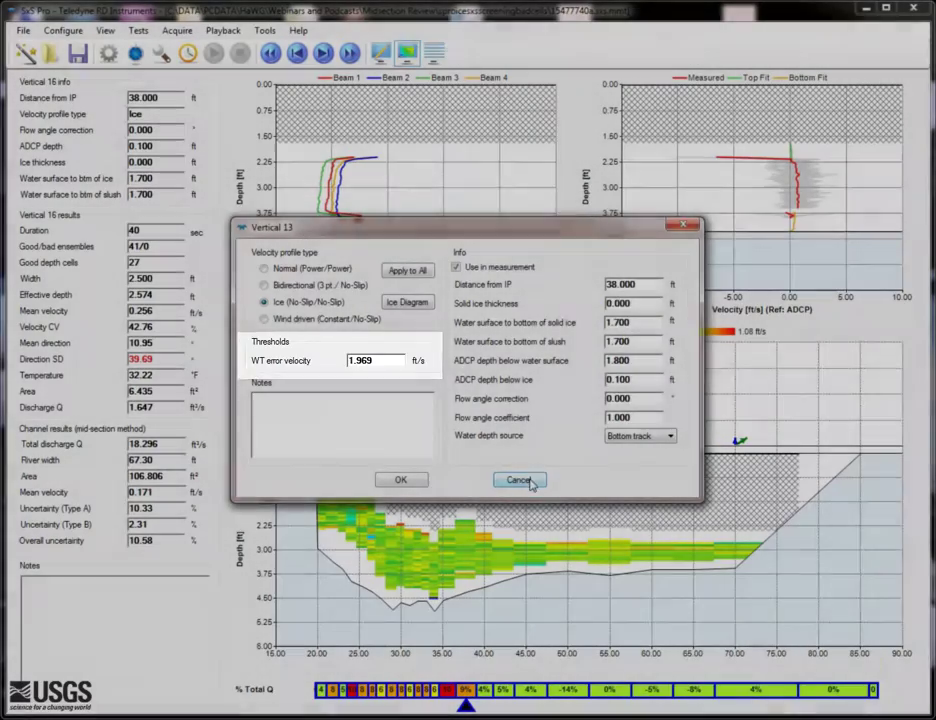
click(521, 479)
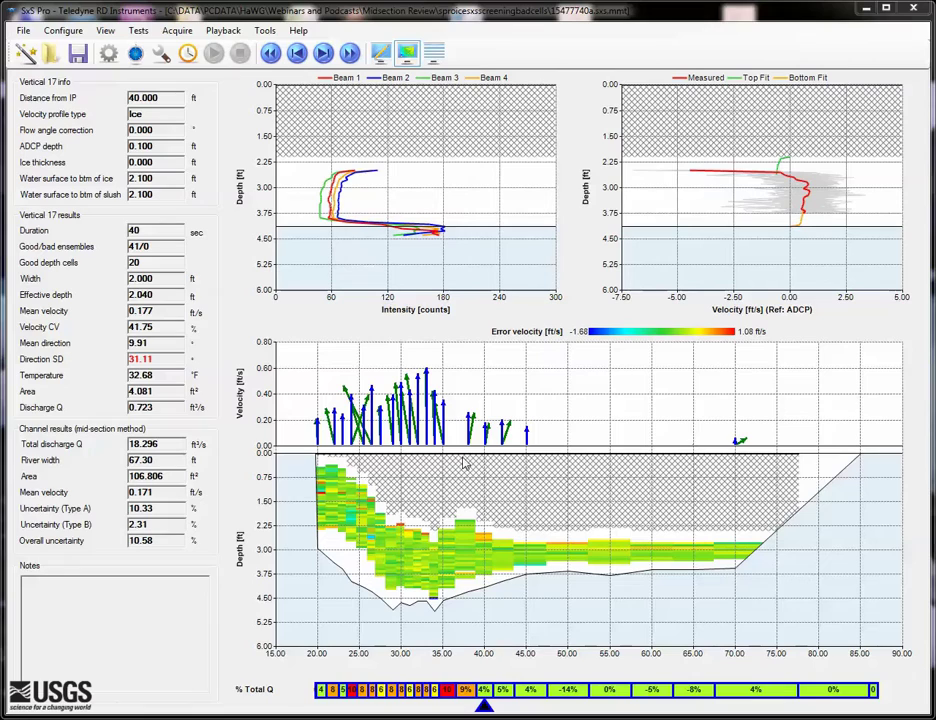
Launch BBSlice and select 15477740a.sxs.pd0 as the input file.
key(super)
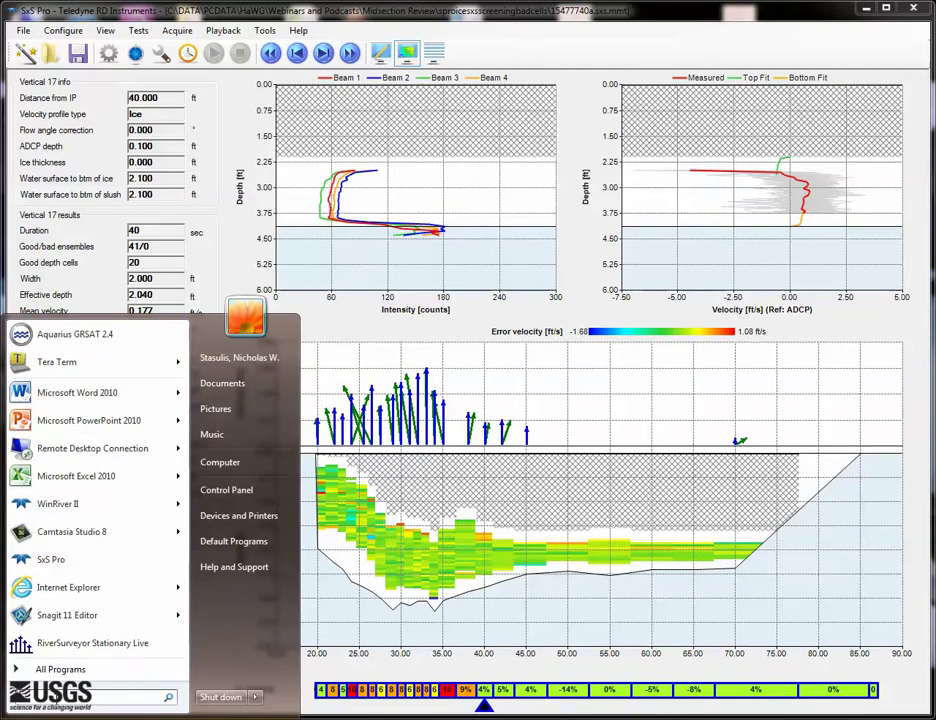
text(bbslice)
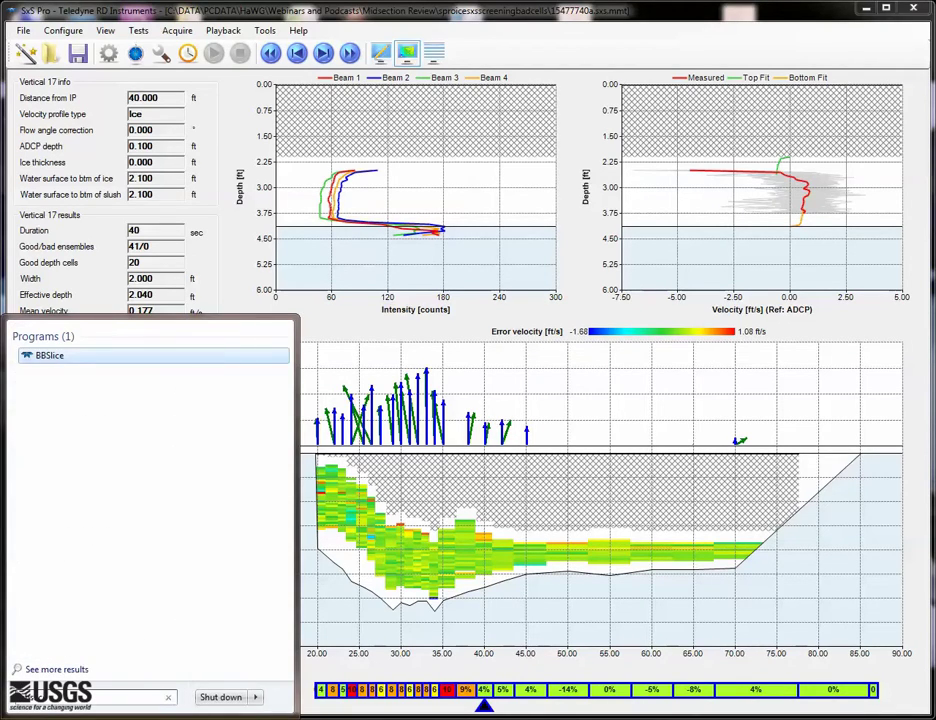
key(Return)
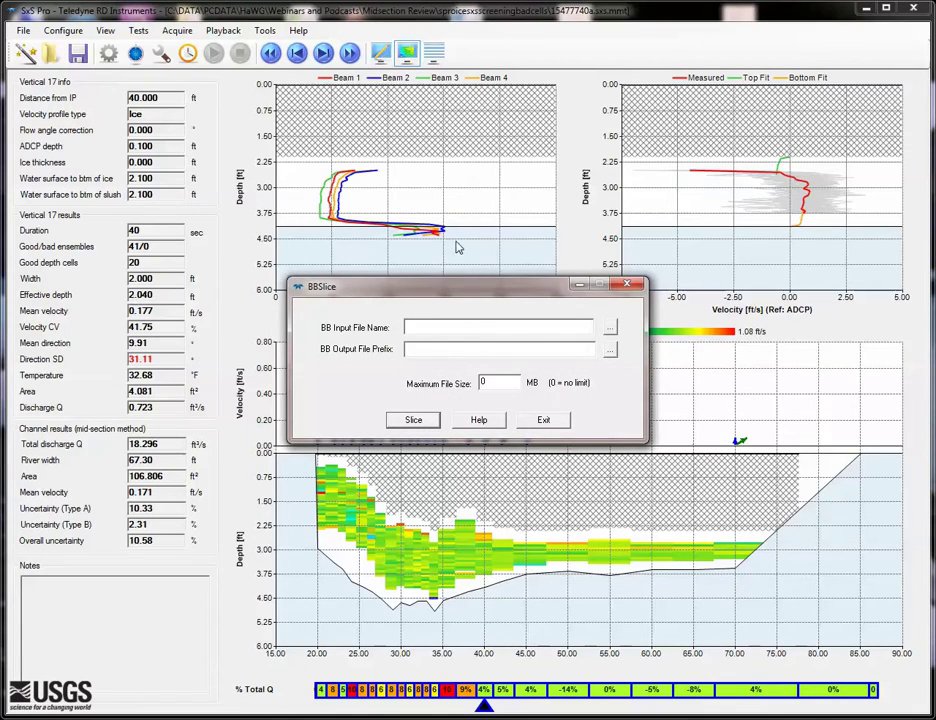
click(610, 330)
click(400, 362)
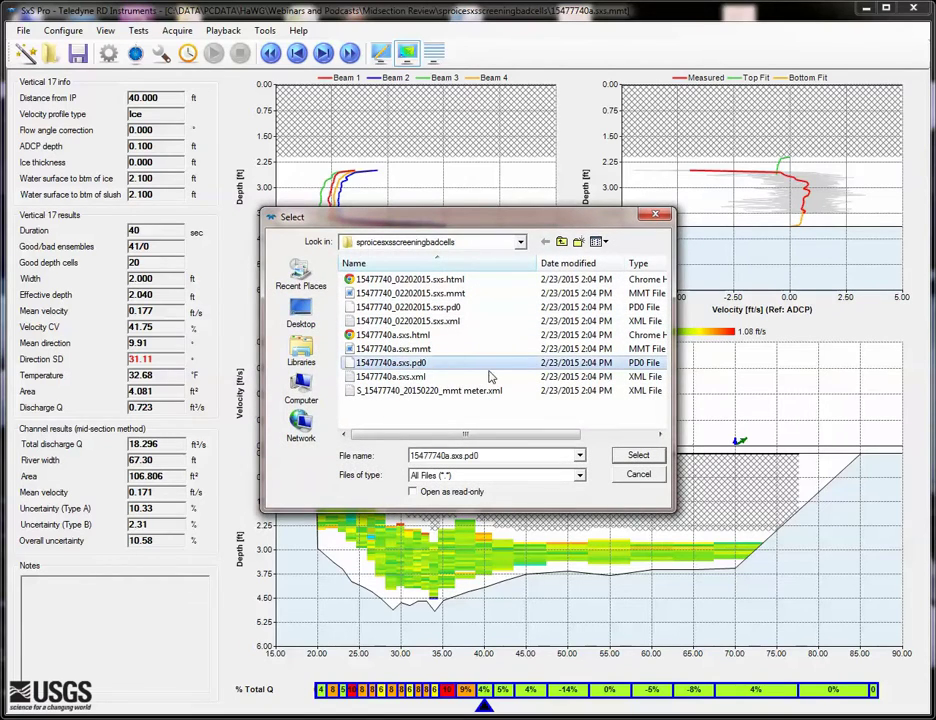
click(624, 458)
Set the output prefix to Sliced and slice the raw data file.
click(563, 352)
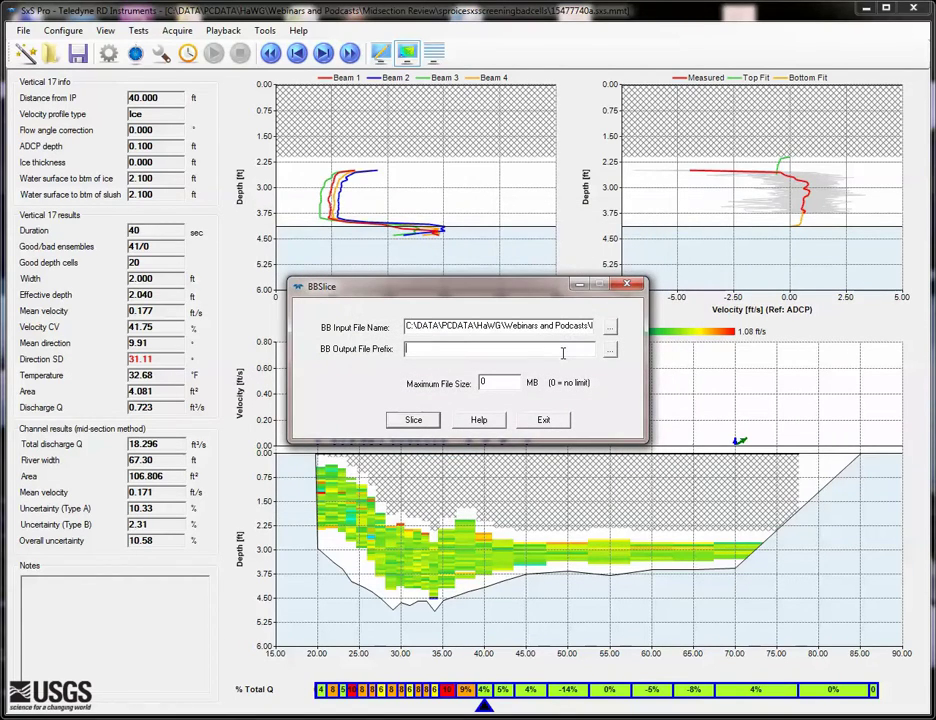
text(Sliced)
click(413, 420)
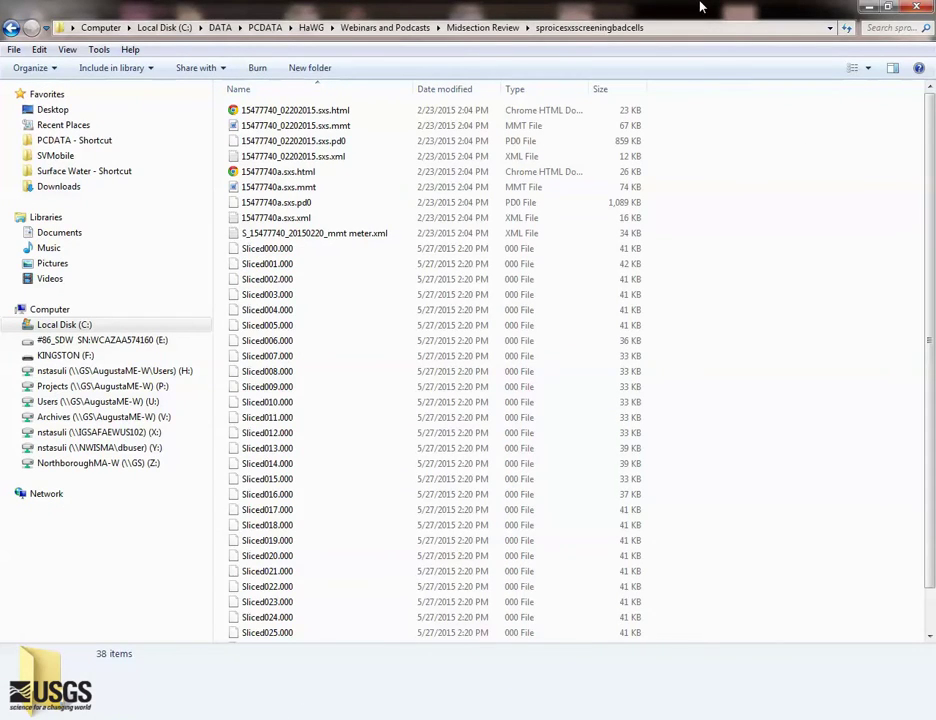
Scroll the Explorer list to check the Sliced000 through Sliced028 files.
scroll(741, 315, down, 1)
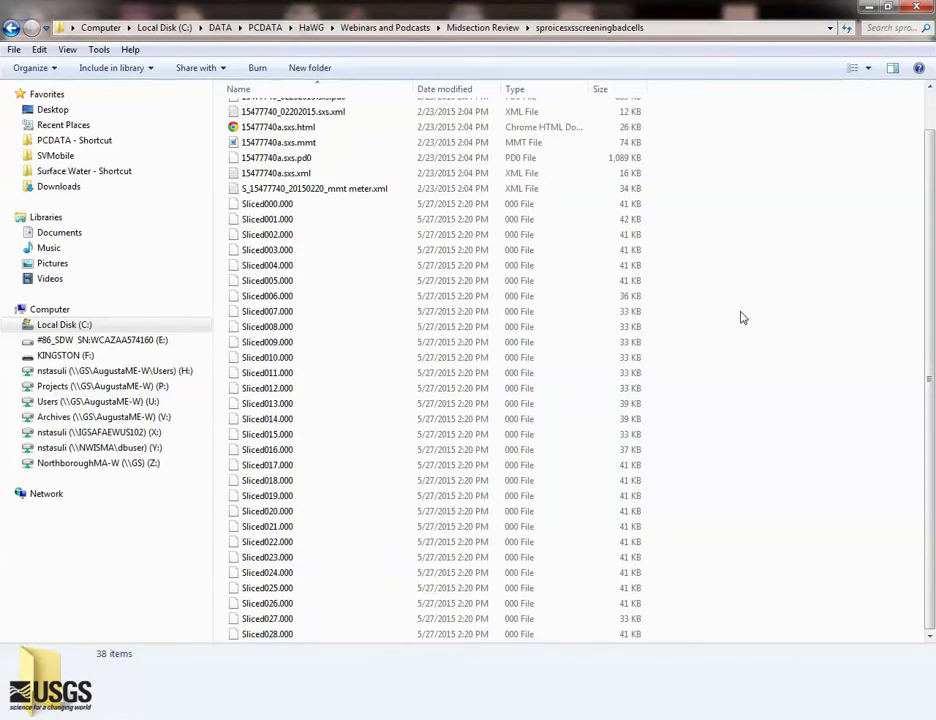
scroll(741, 316, up, 1)
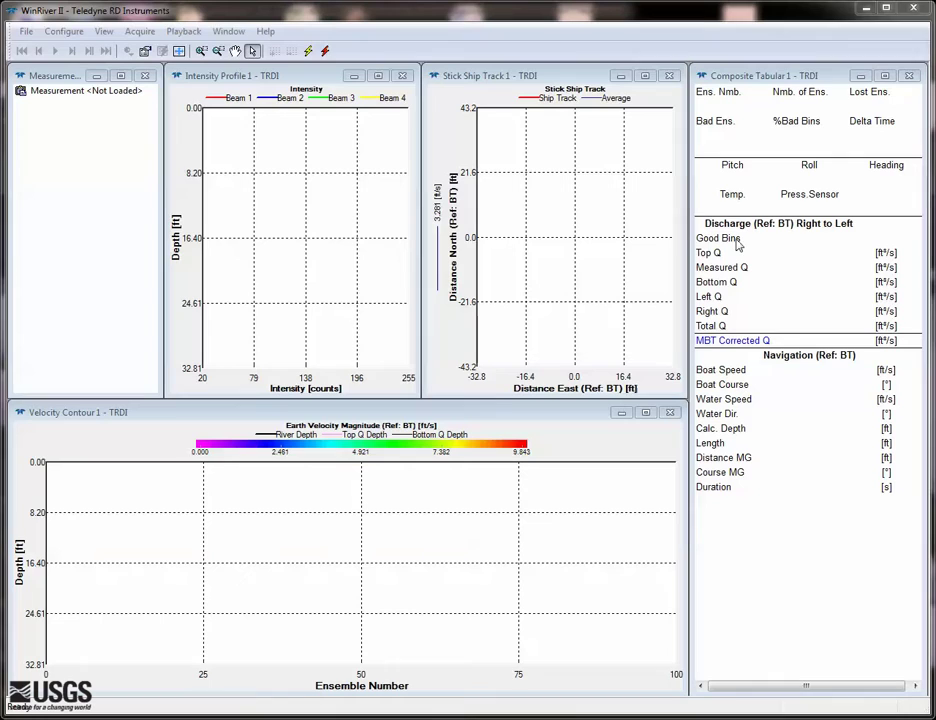
Build a measurement from the *.000 files Sliced000 through Sliced028.
right_click(100, 90)
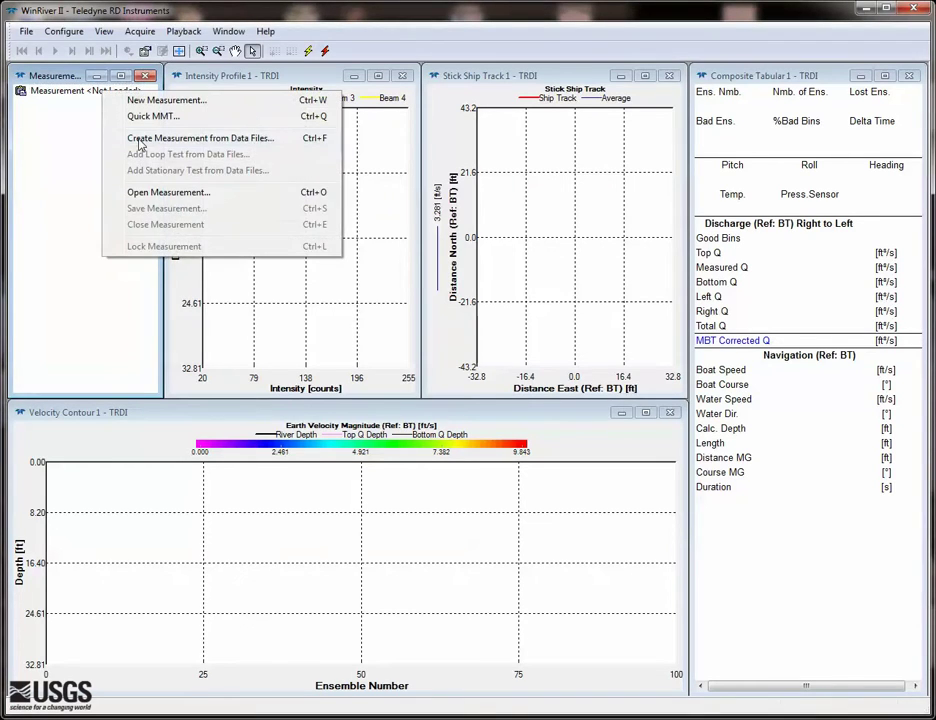
click(136, 138)
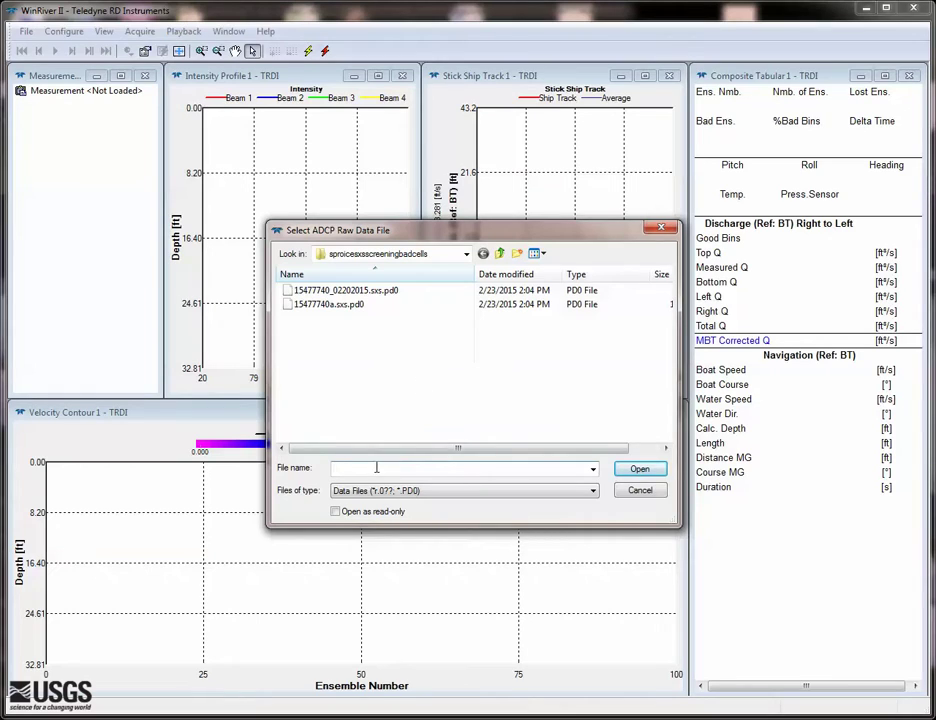
text(*.000)
key(Return)
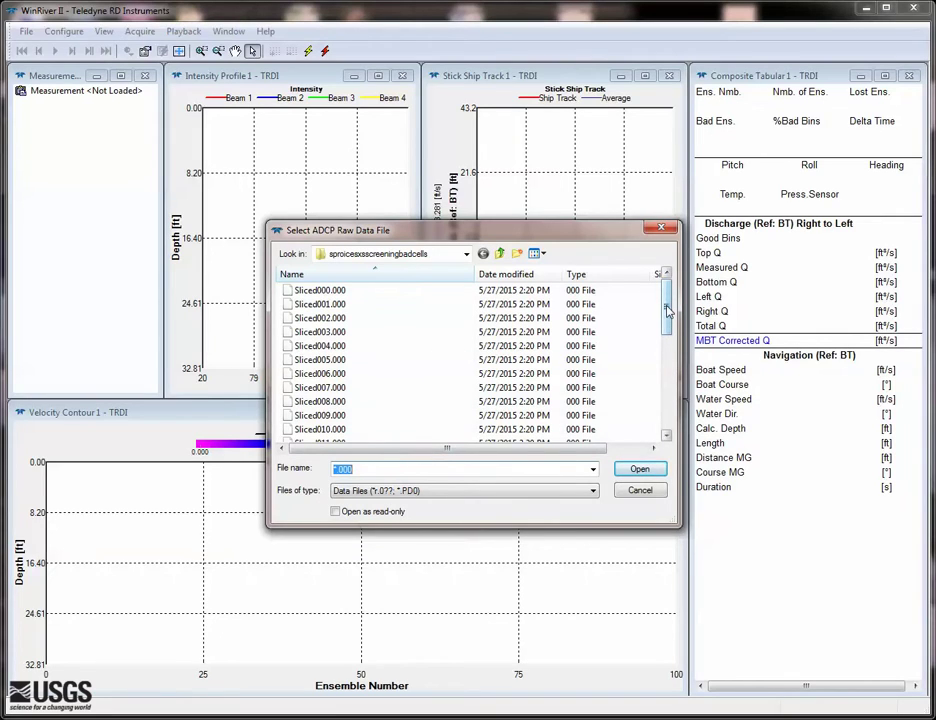
click(390, 291)
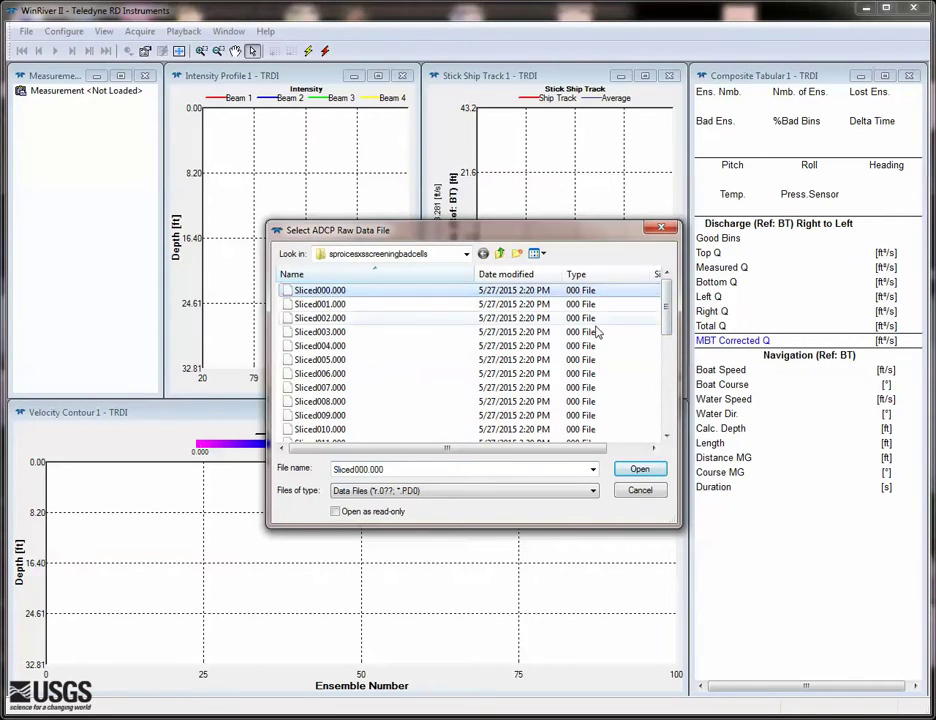
drag(672, 310, 667, 405)
shift+click(350, 430)
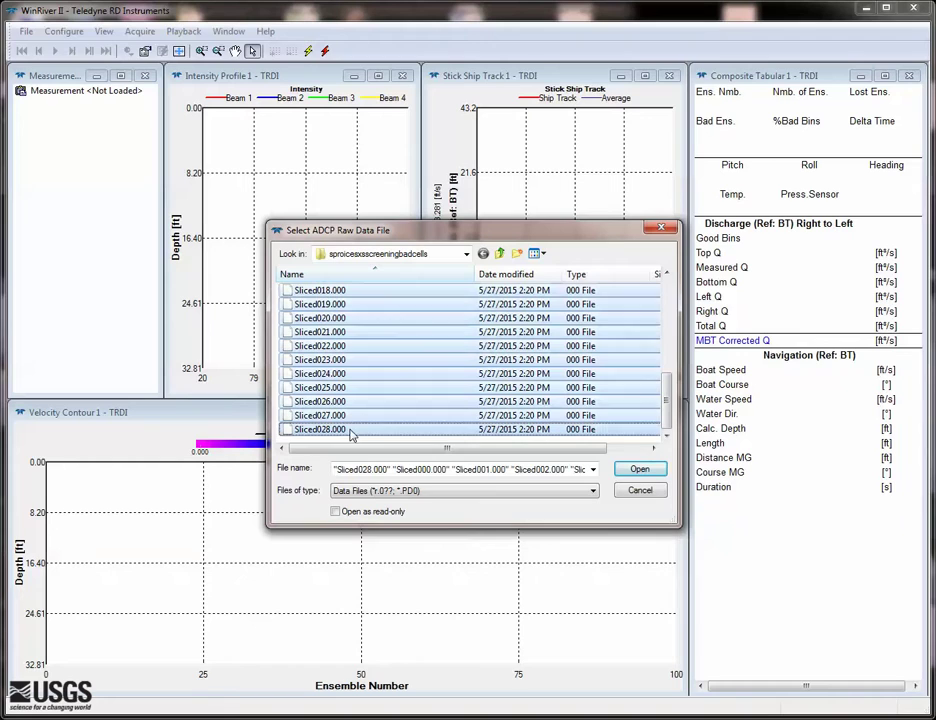
click(658, 470)
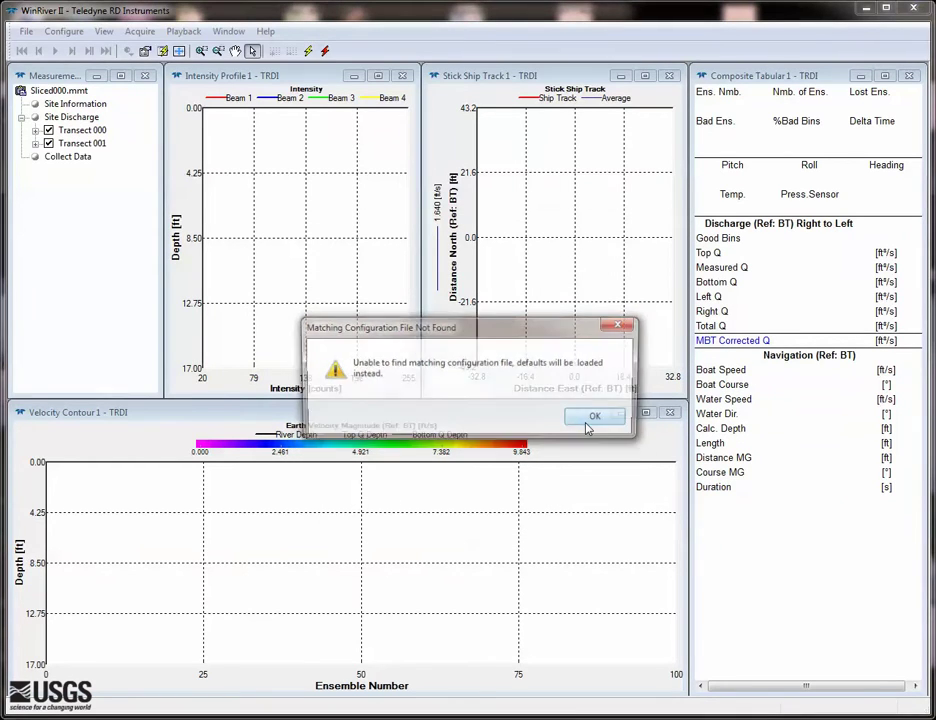
Accept the default configuration for every sliced file, loading Transect 000 through 019 and beyond.
click(588, 425)
click(588, 426)
click(588, 426)
click(588, 426)
click(588, 426)
click(588, 426)
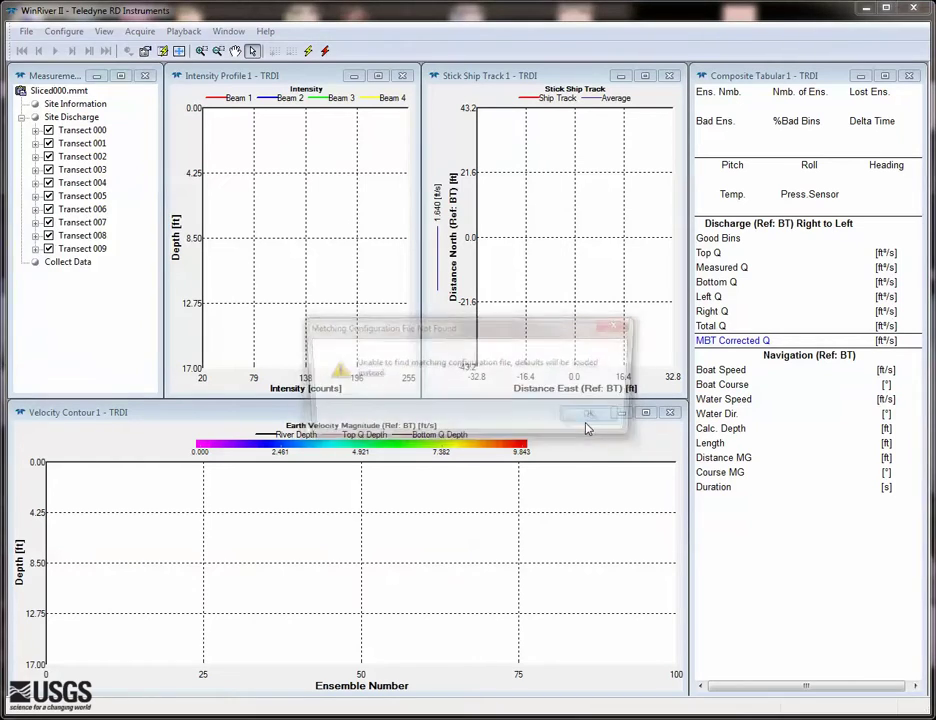
click(588, 426)
click(588, 426)
click(588, 426)
click(588, 426)
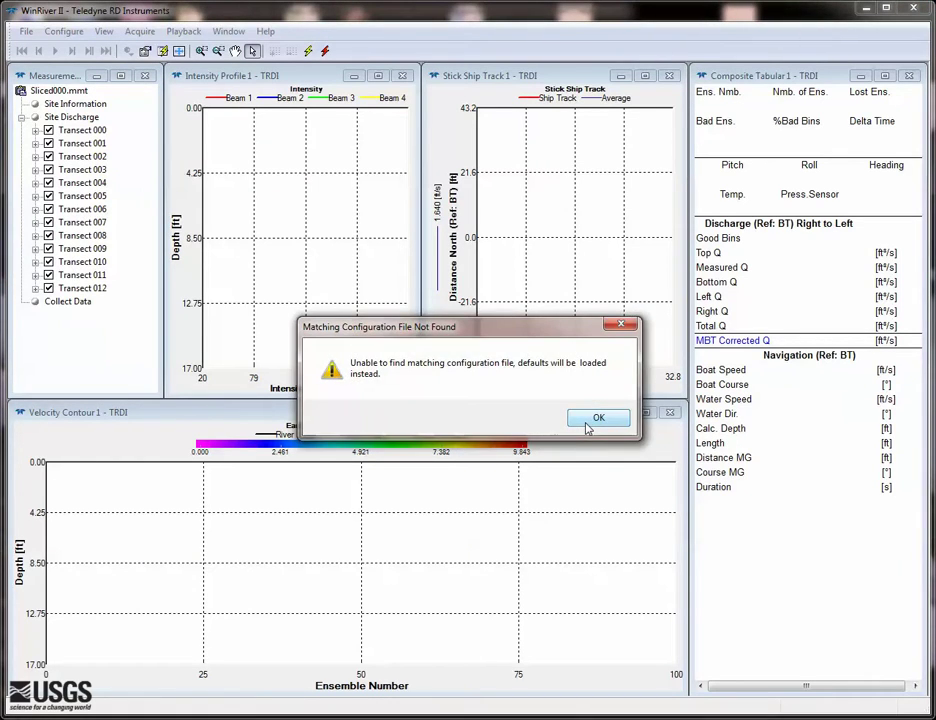
click(588, 426)
click(588, 426)
click(588, 426)
click(588, 426)
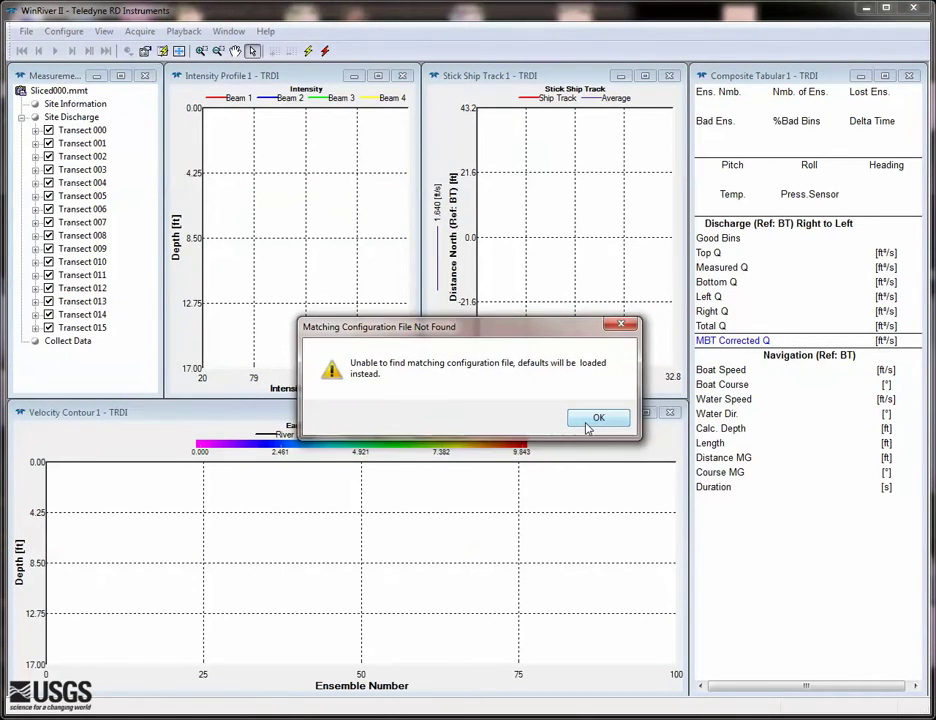
click(588, 426)
click(588, 426)
click(588, 426)
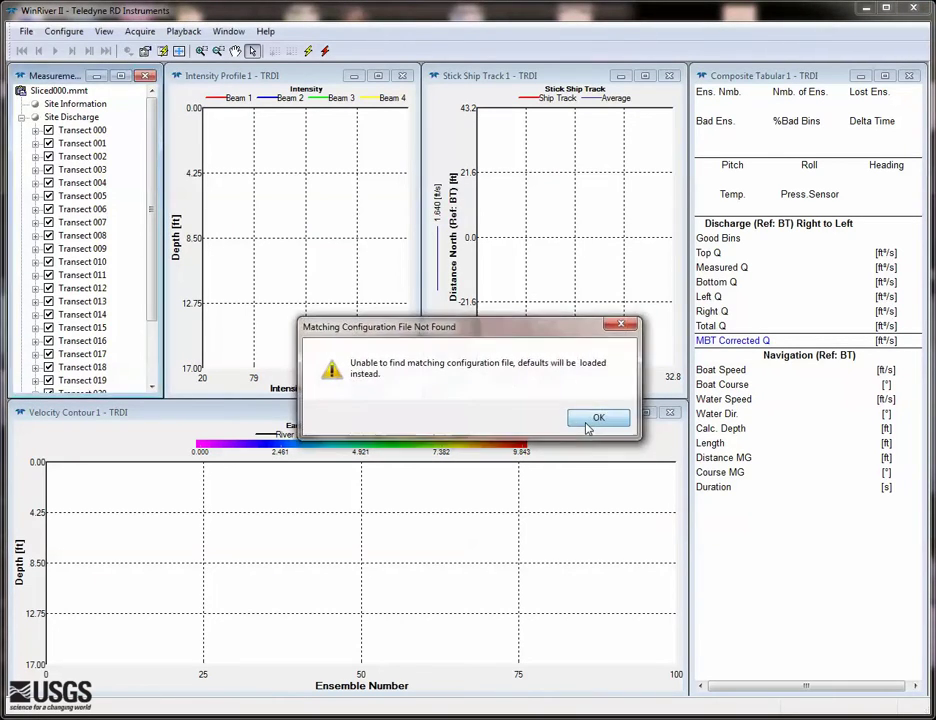
click(588, 426)
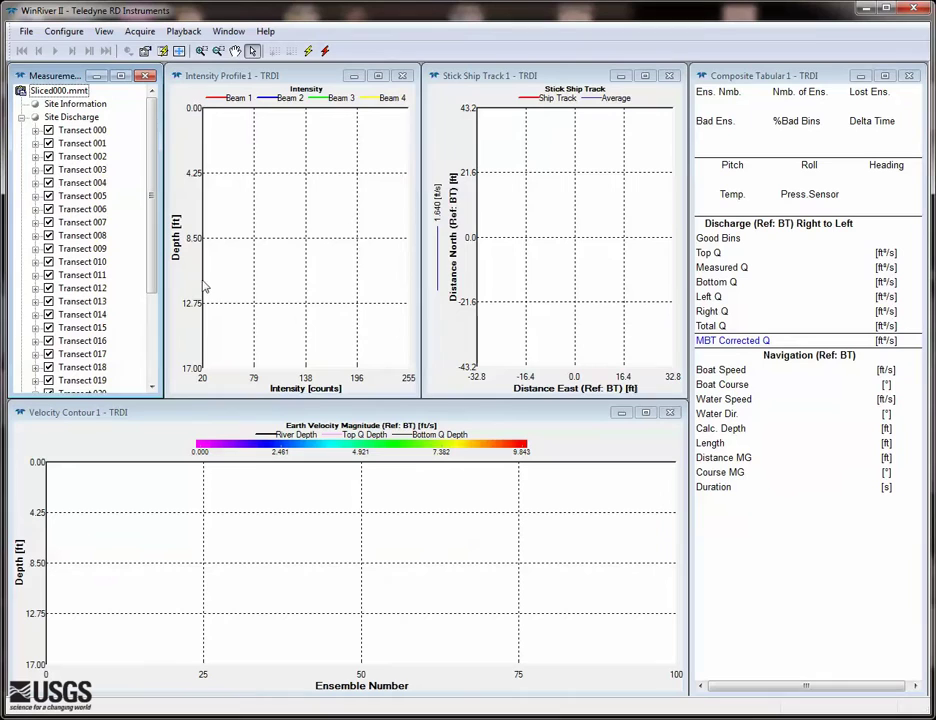
Play back Sliced000.000 and review its Discharge, Edge Estimates and Offsets playback settings.
click(35, 130)
double_click(99, 143)
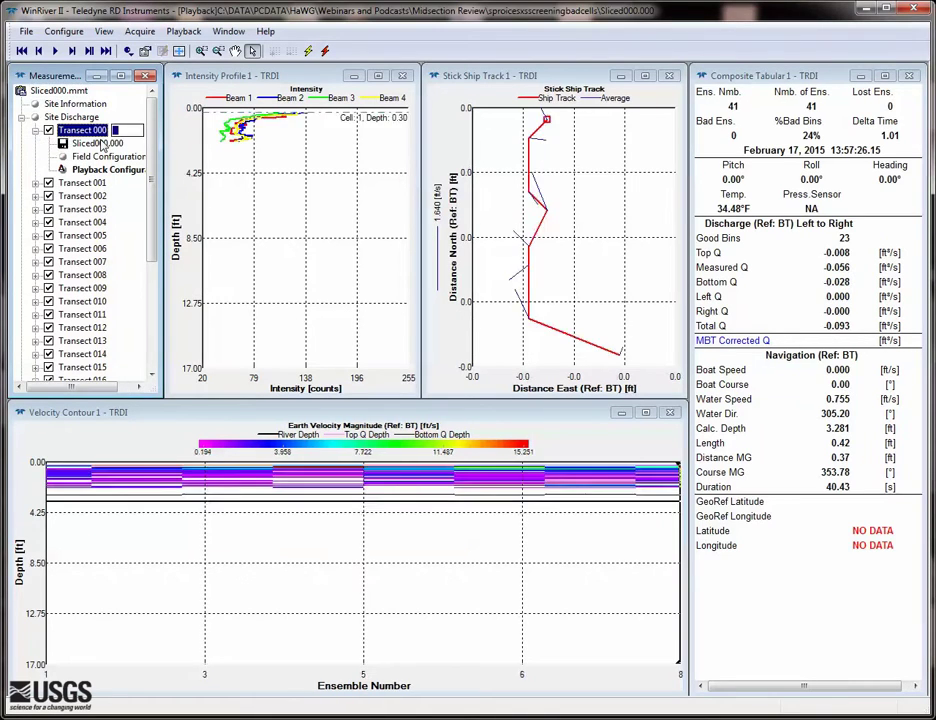
double_click(105, 169)
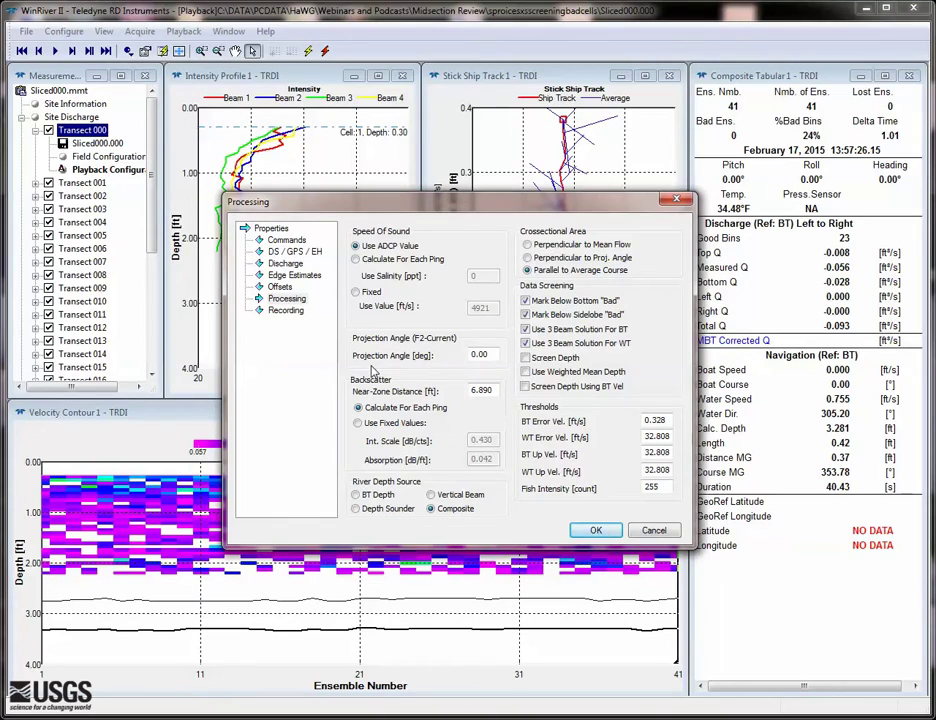
click(285, 263)
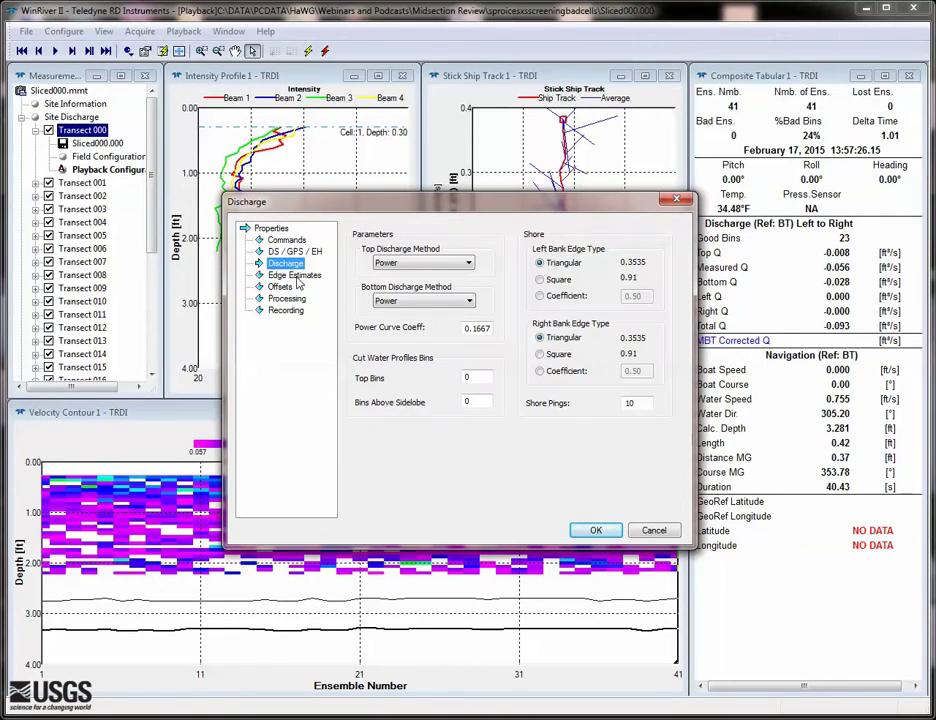
click(296, 275)
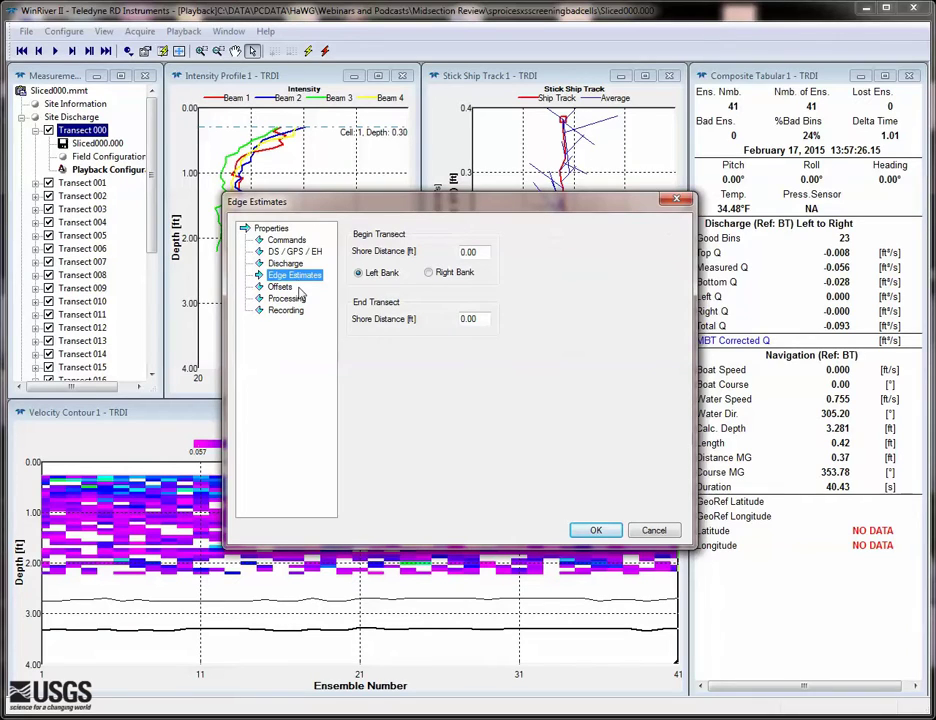
click(283, 288)
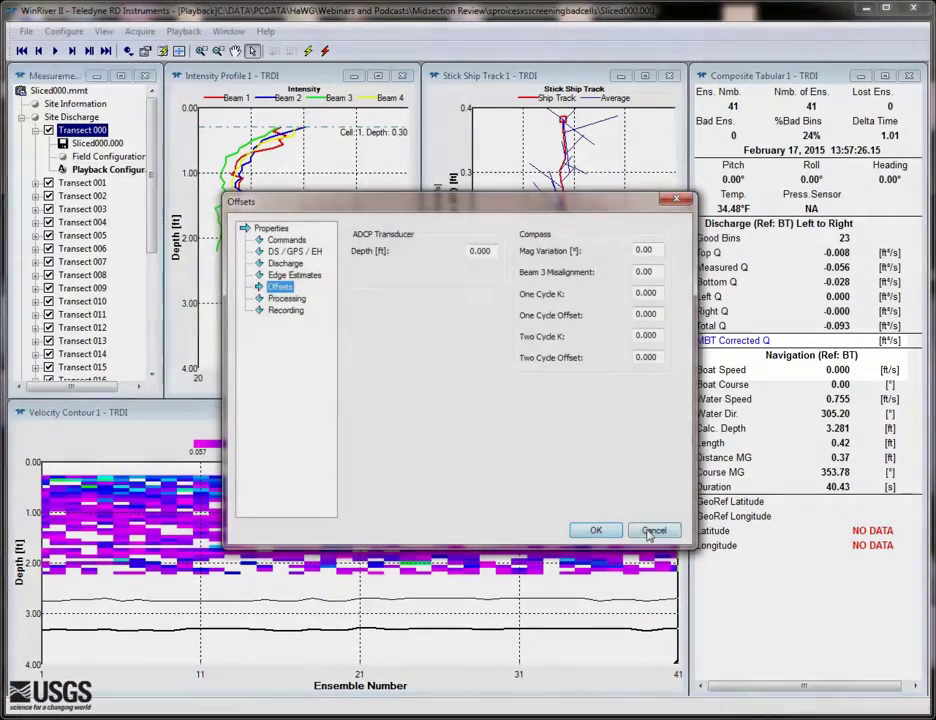
click(595, 530)
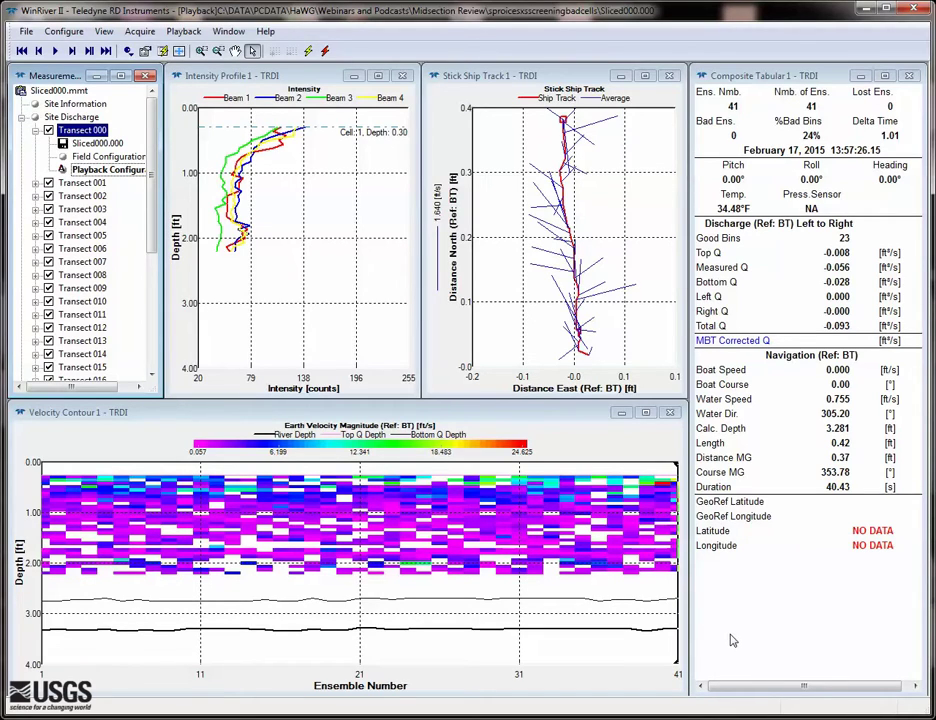
Set the velocity reference to None and load Transect 004 (Sliced004.000) into playback.
click(83, 36)
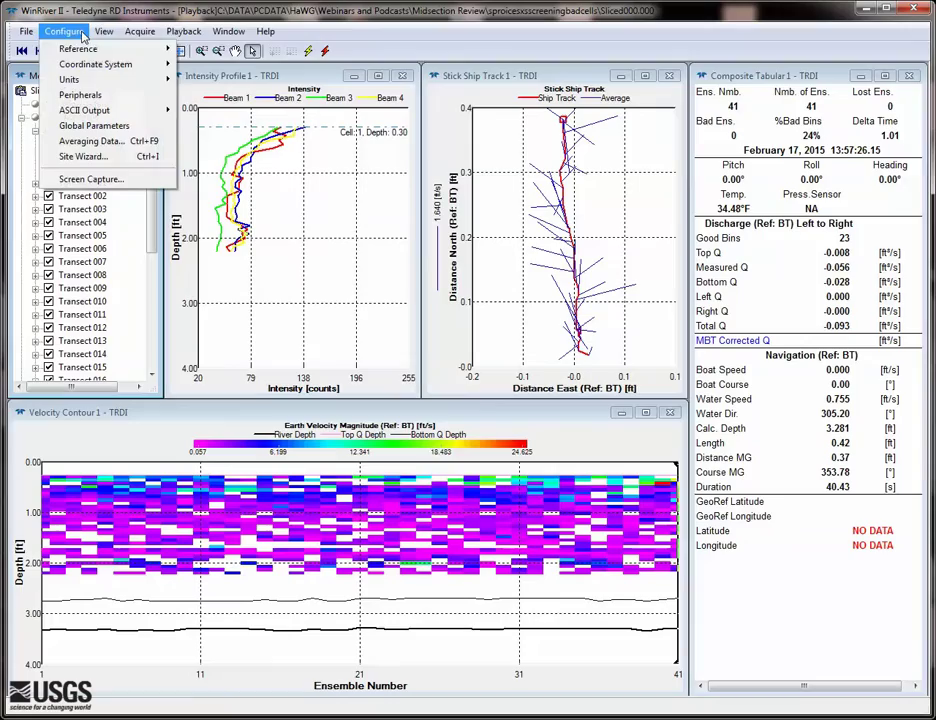
mouse_move(166, 50)
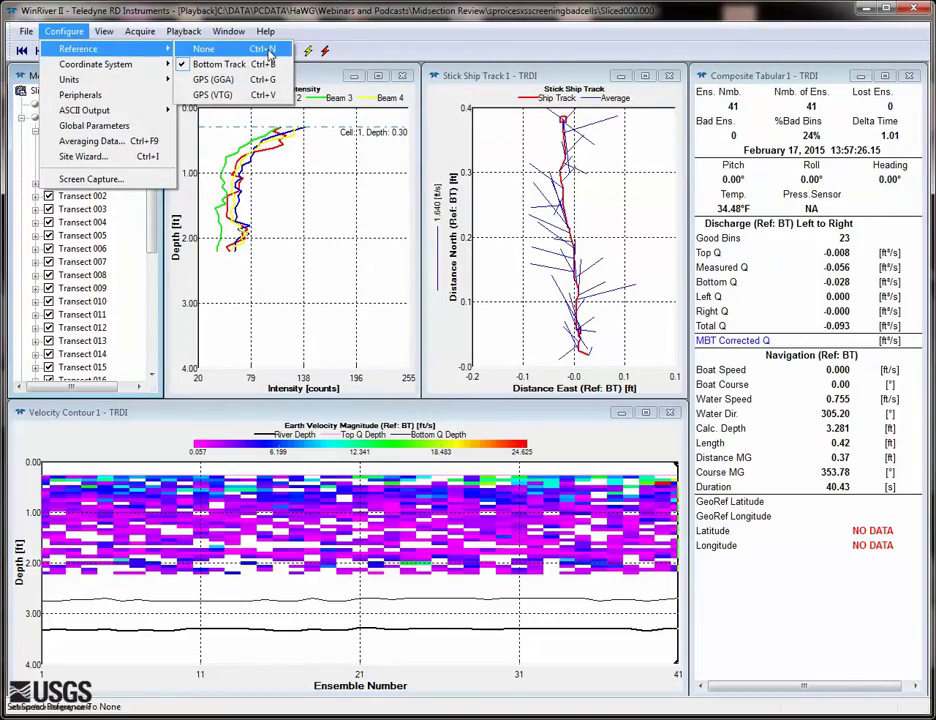
click(225, 48)
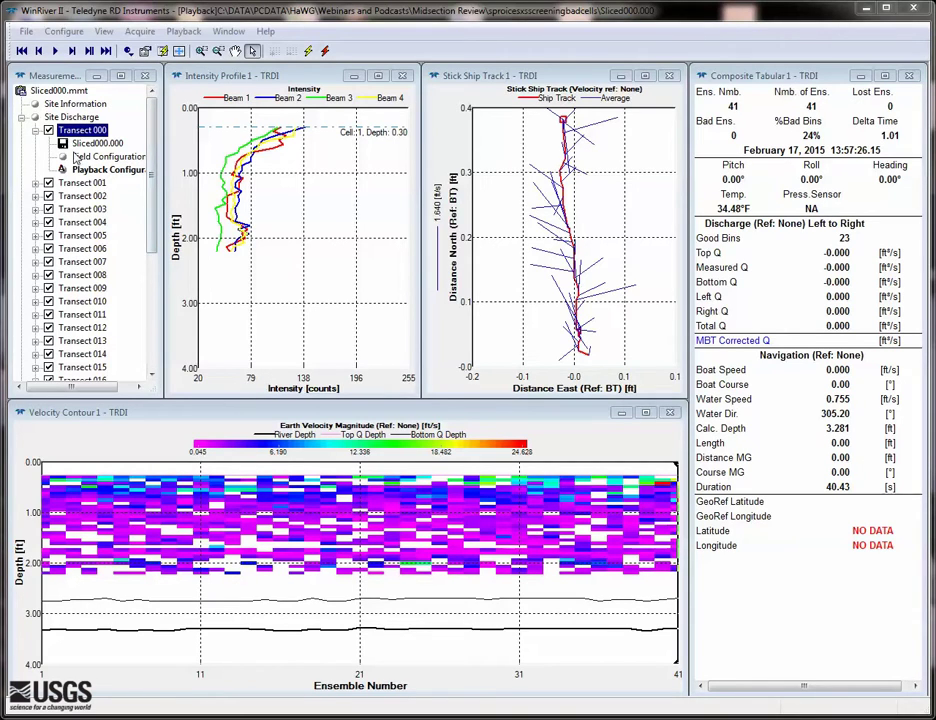
double_click(82, 183)
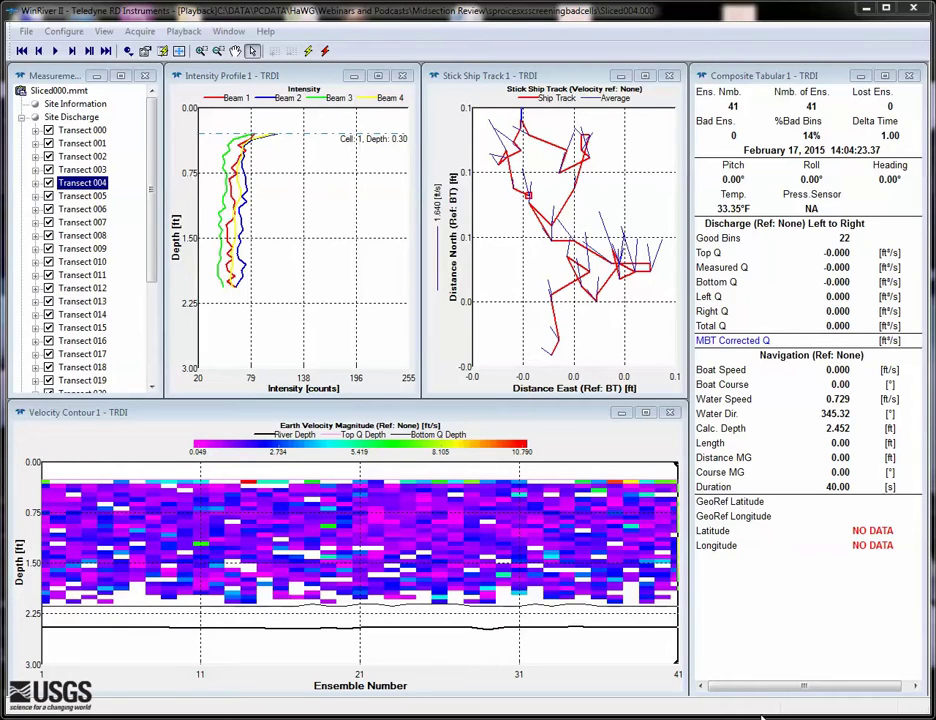
Place the Velocity tabular view in the screen middle and reprocess Transect 009.
click(52, 31)
mouse_move(104, 31)
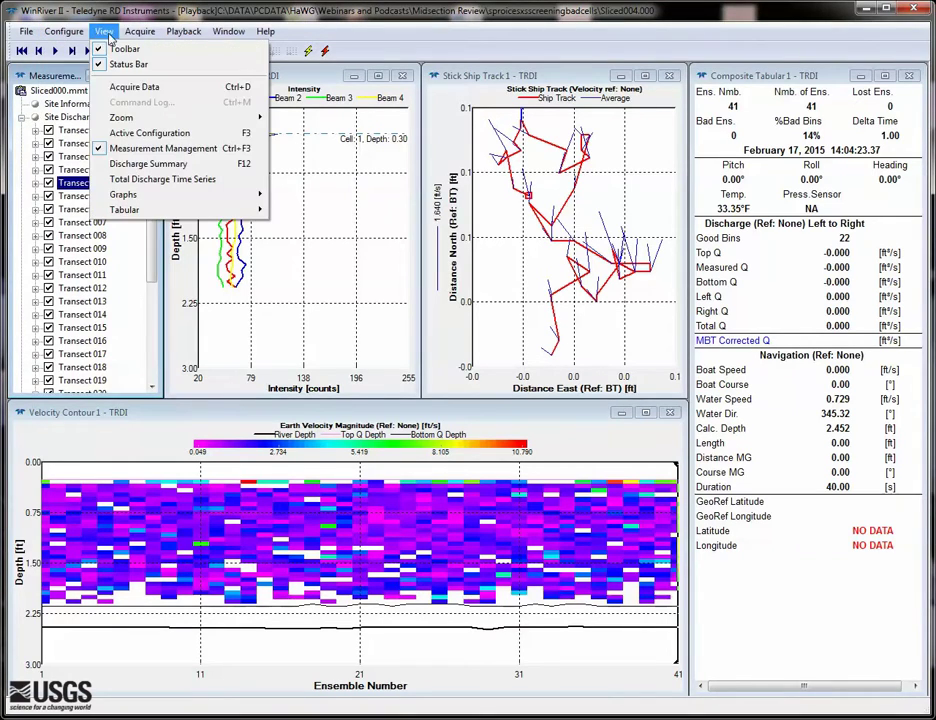
mouse_move(124, 209)
click(305, 327)
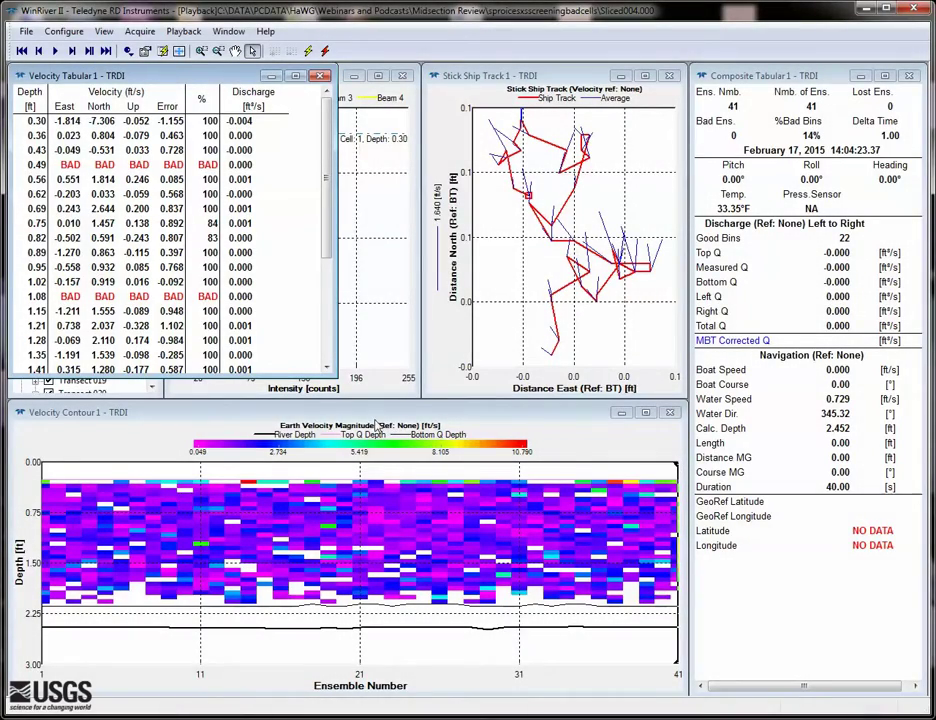
drag(132, 76, 362, 83)
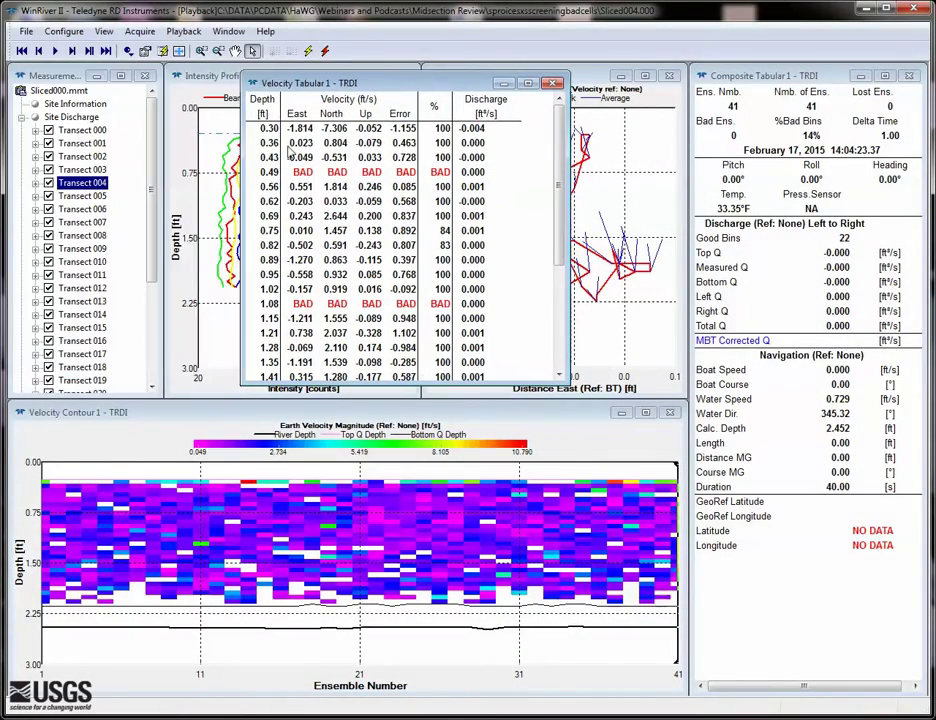
right_click(104, 248)
click(104, 248)
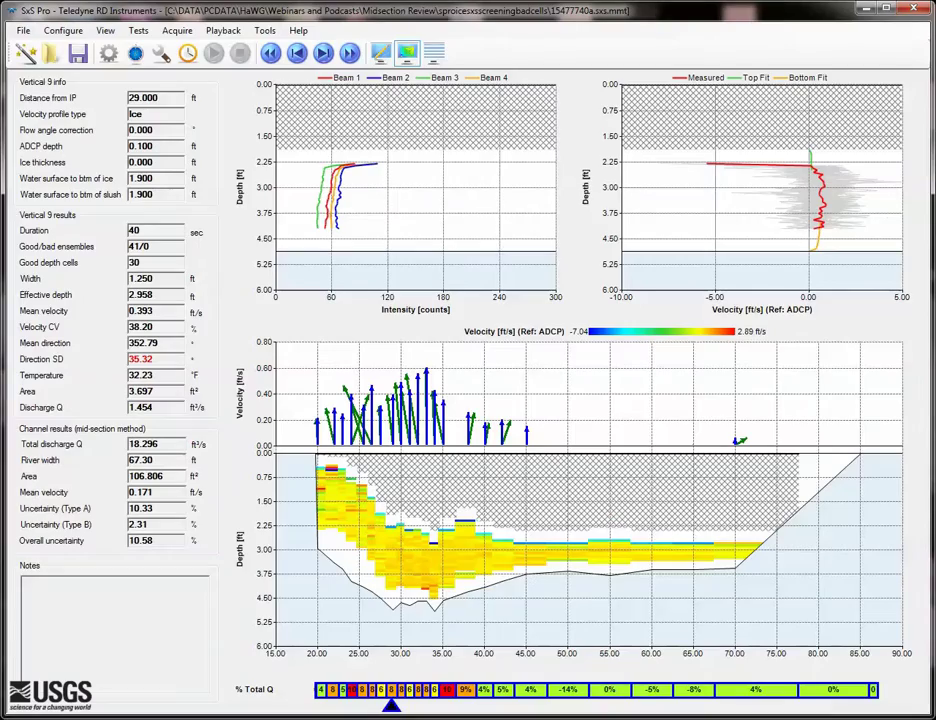
double_click(408, 583)
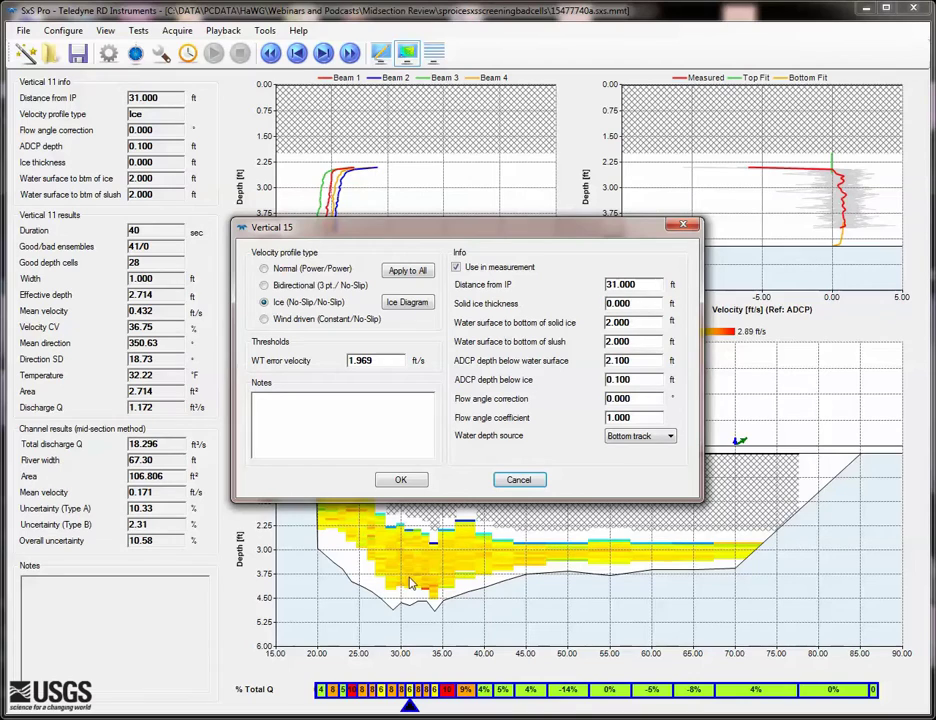
click(522, 481)
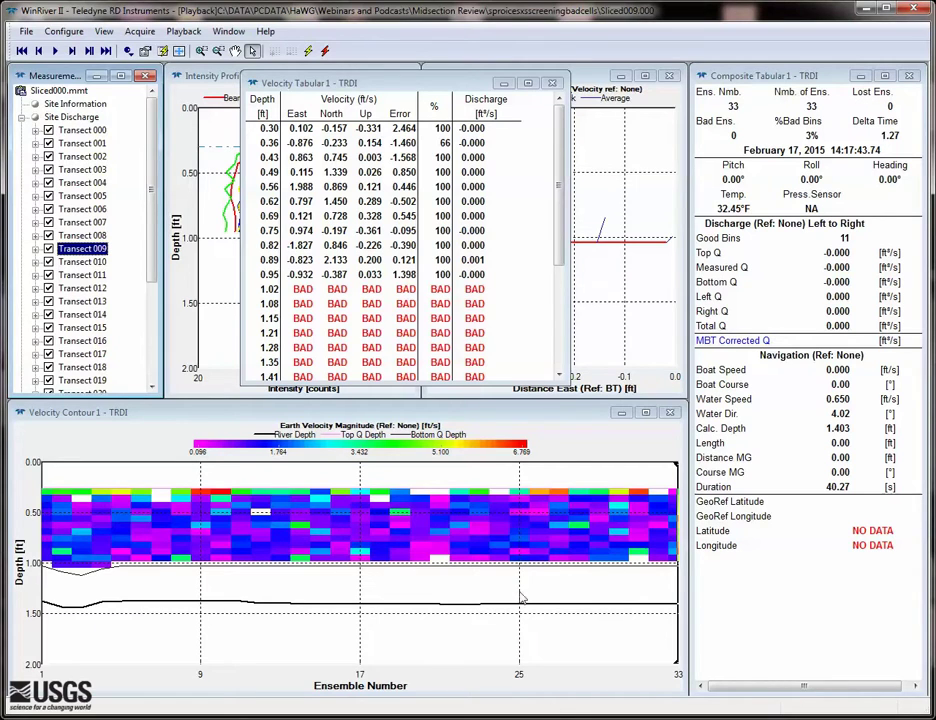
Reprocess Transect 010, then Transect 003, to view their cell velocities.
mouse_move(501, 500)
right_click(92, 266)
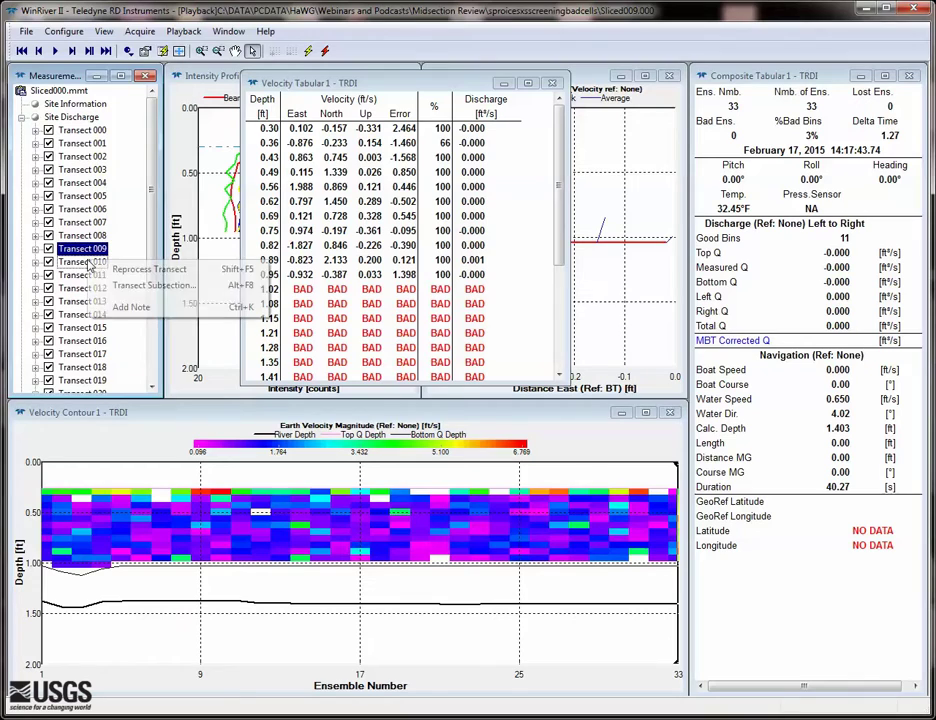
click(115, 269)
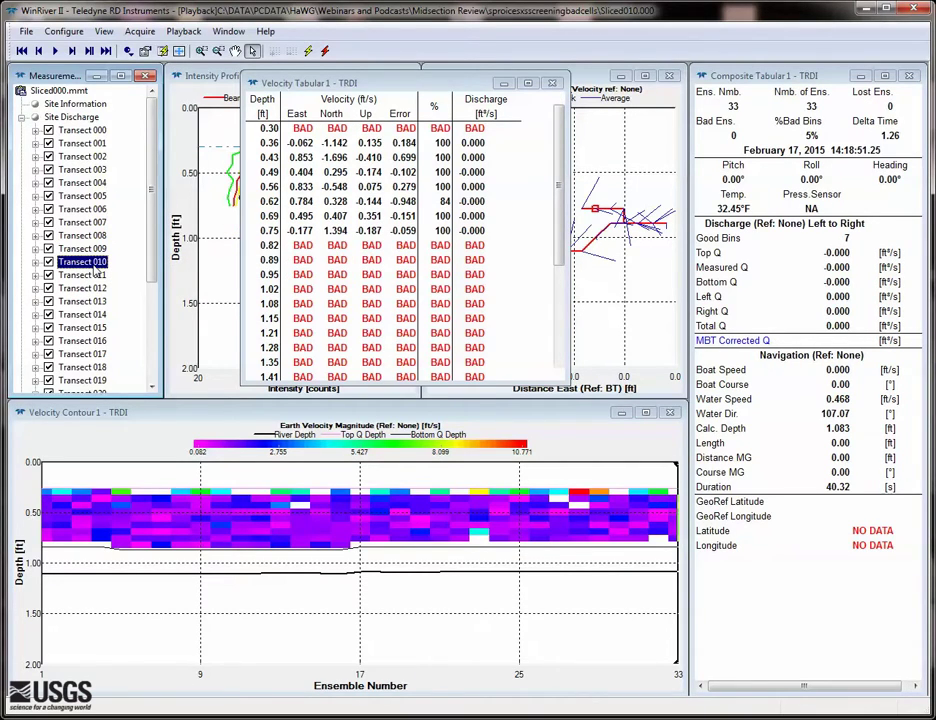
right_click(97, 172)
click(112, 177)
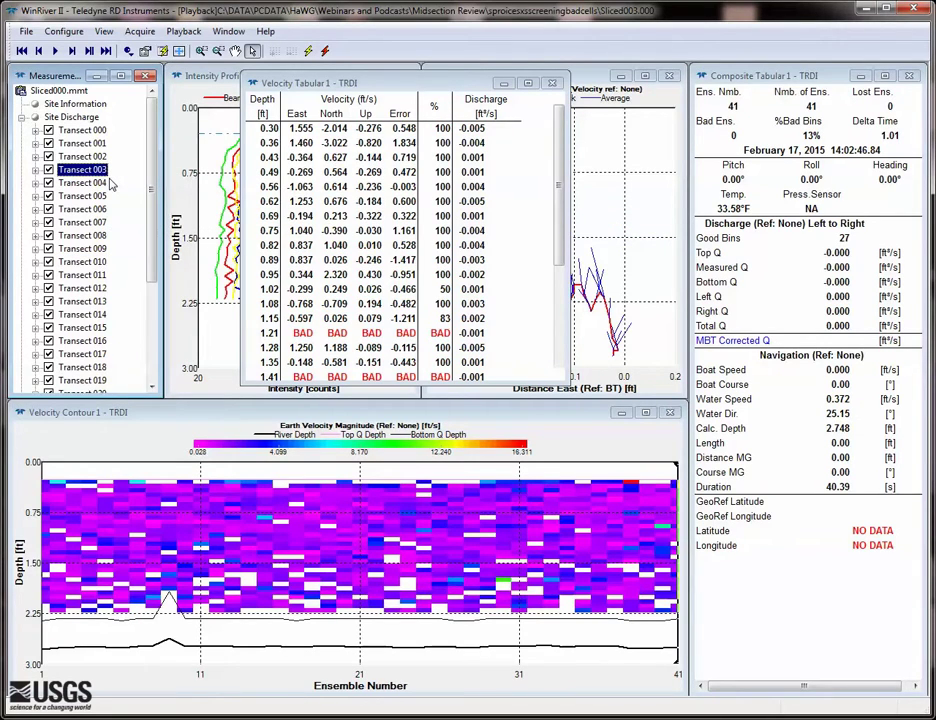
In SxS Pro's processing thresholds, set Good ens. in cell to 5.
click(560, 718)
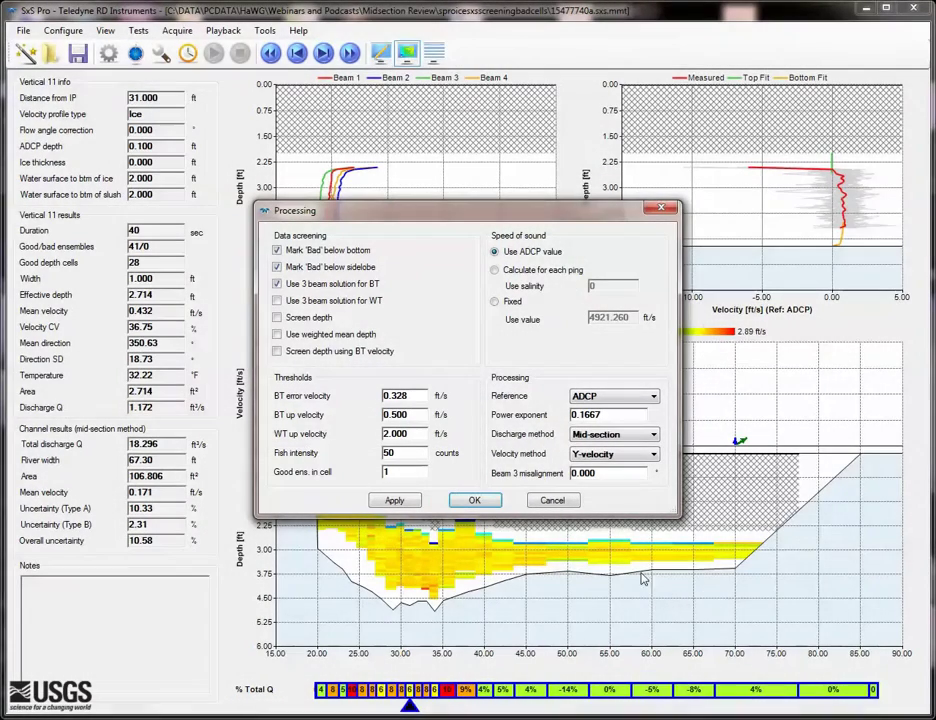
double_click(386, 473)
text(5)
Apply the processing thresholds, then set Vertical 14's WT error velocity threshold to 0.5 ft/s.
click(474, 501)
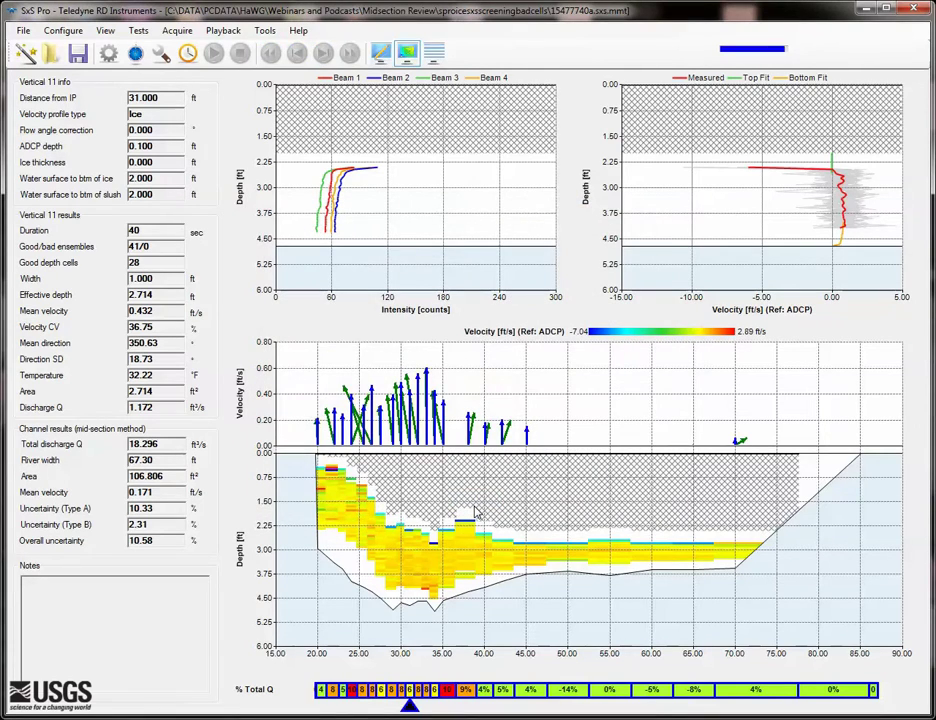
mouse_move(505, 550)
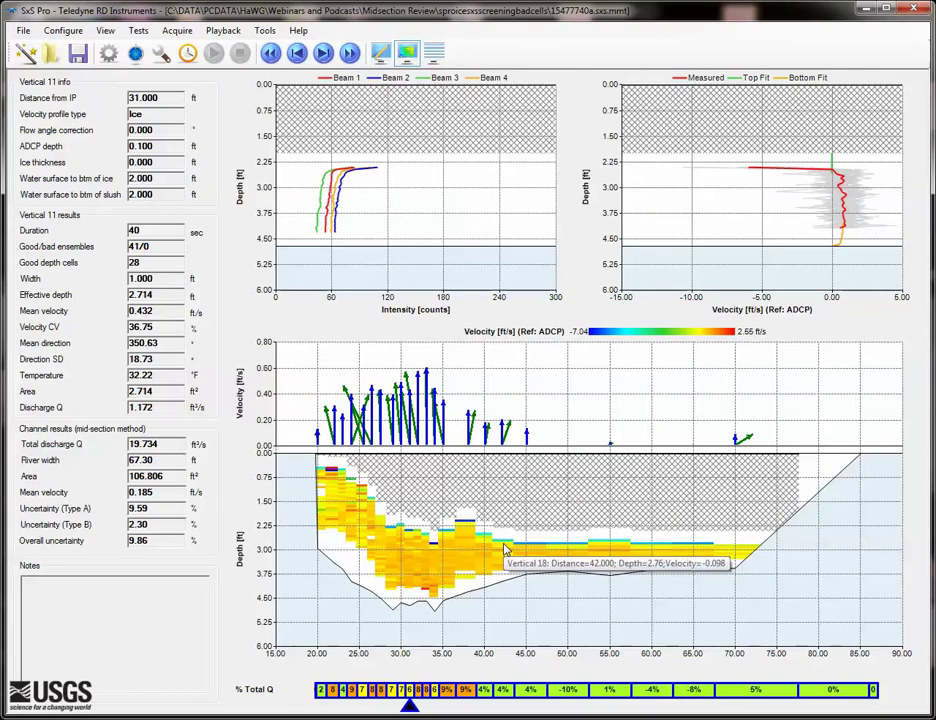
double_click(436, 574)
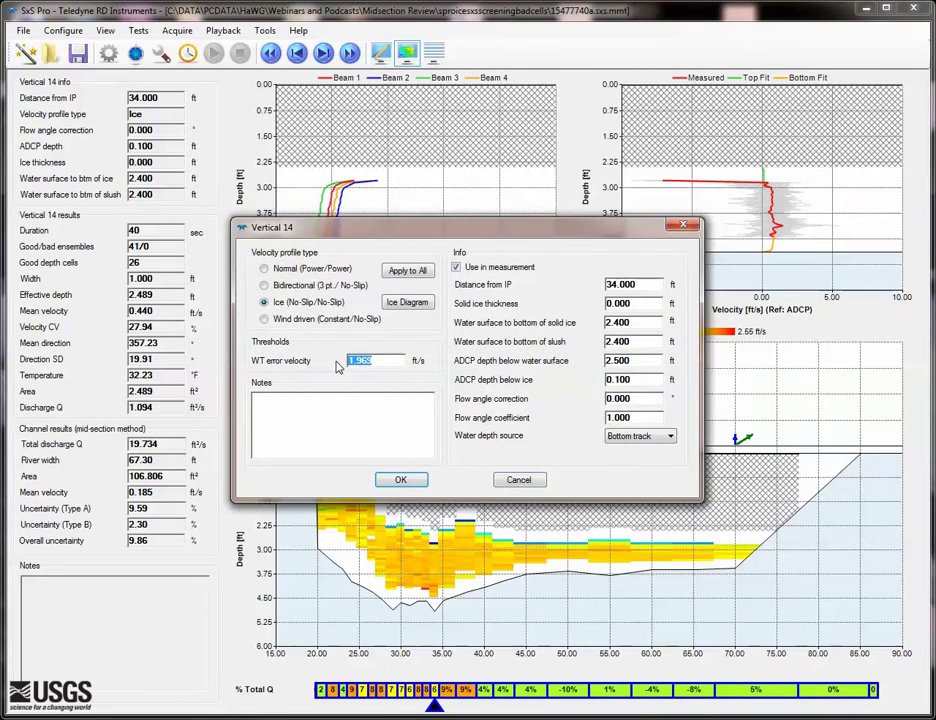
text(0.5)
key(Return)
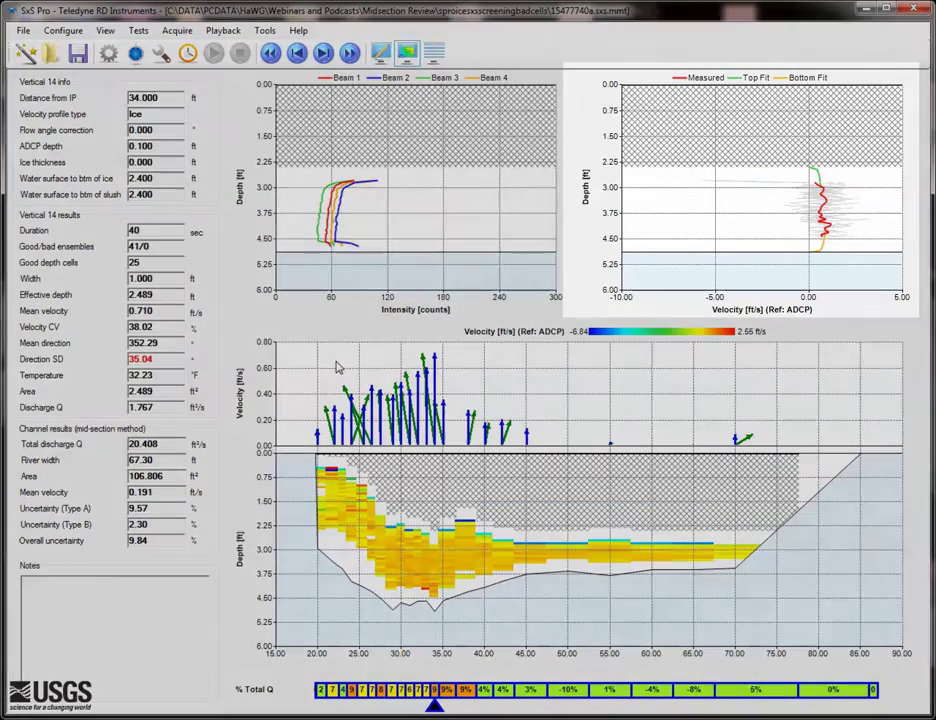